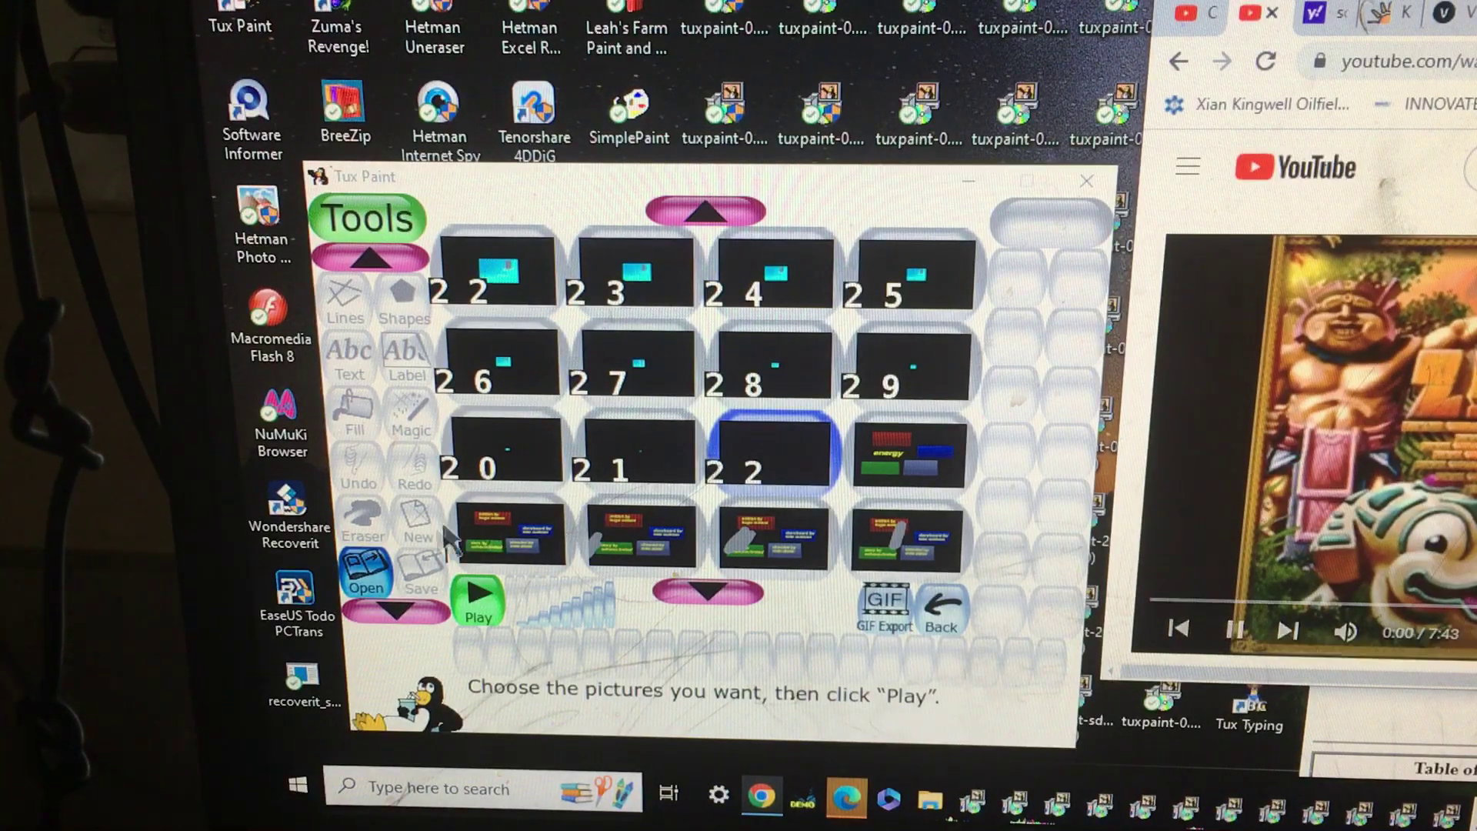
Start the slideshow of the selected saved drawings with Play
left_click(477, 598)
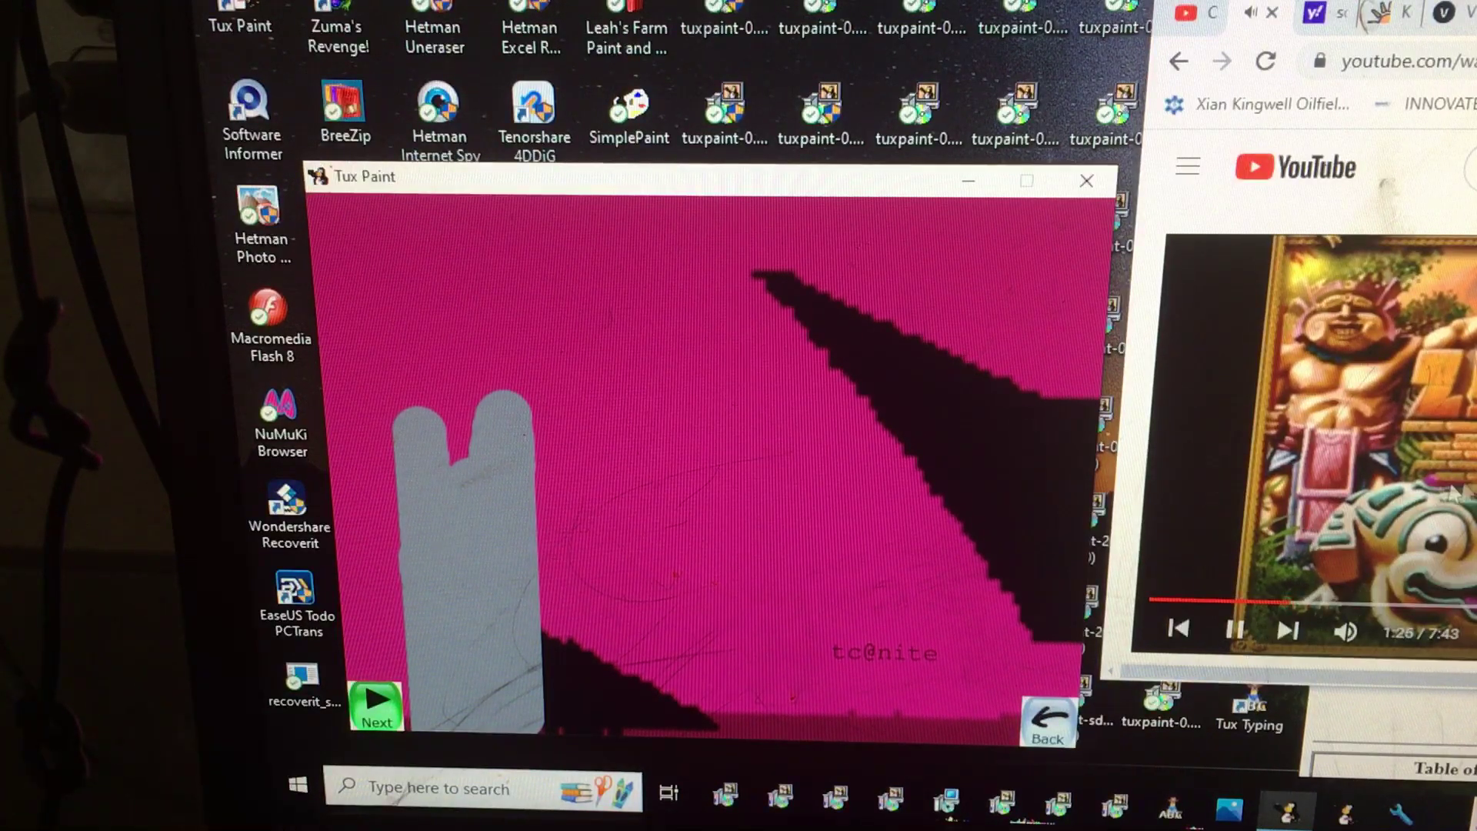
Pause the YouTube video and return to the Tux Paint slideshow
left_click(1358, 541)
left_click(638, 403)
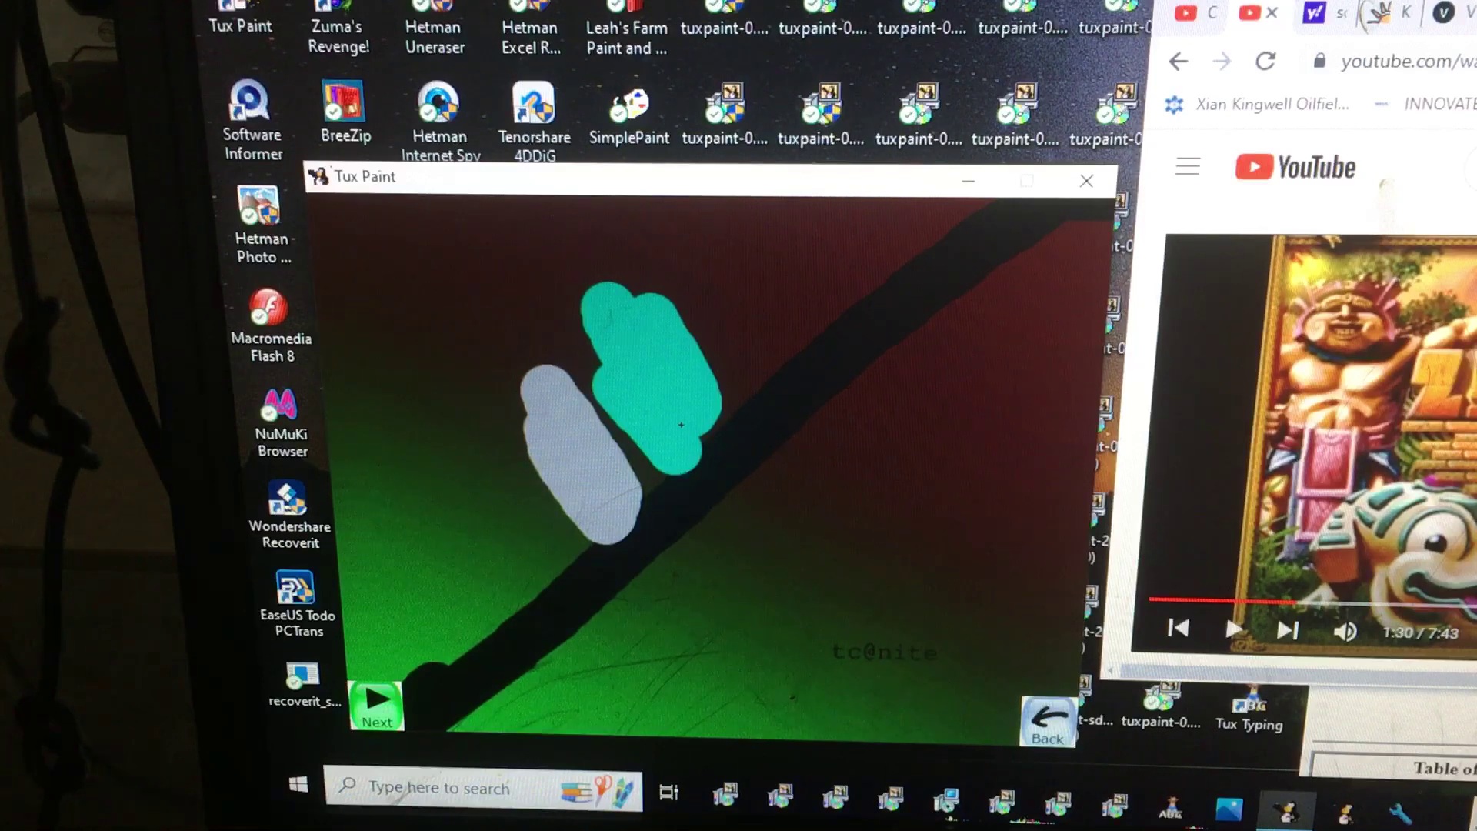
Resume the YouTube video while the slideshow keeps advancing
left_click(1238, 633)
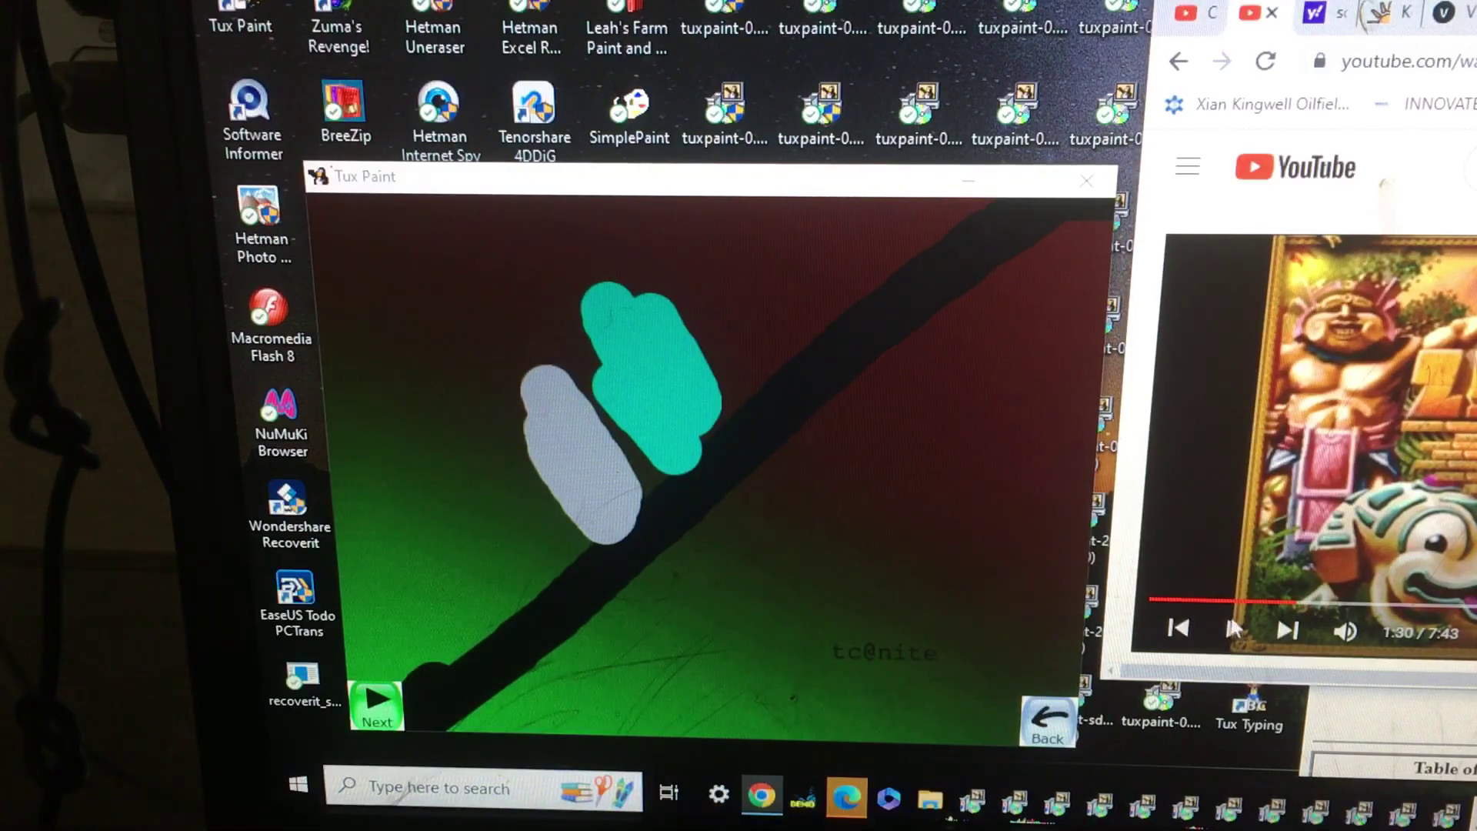
left_click(1233, 623)
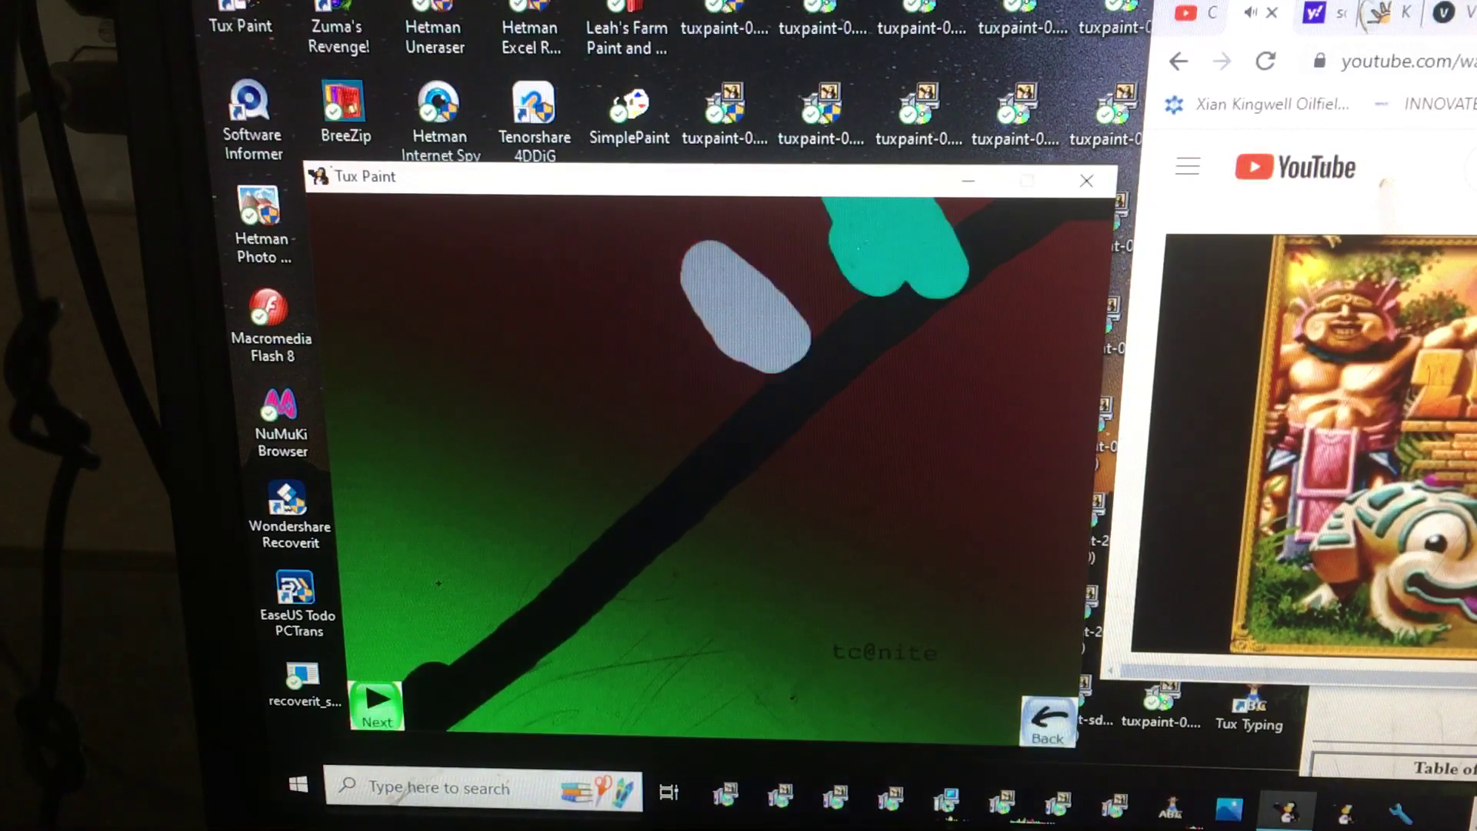